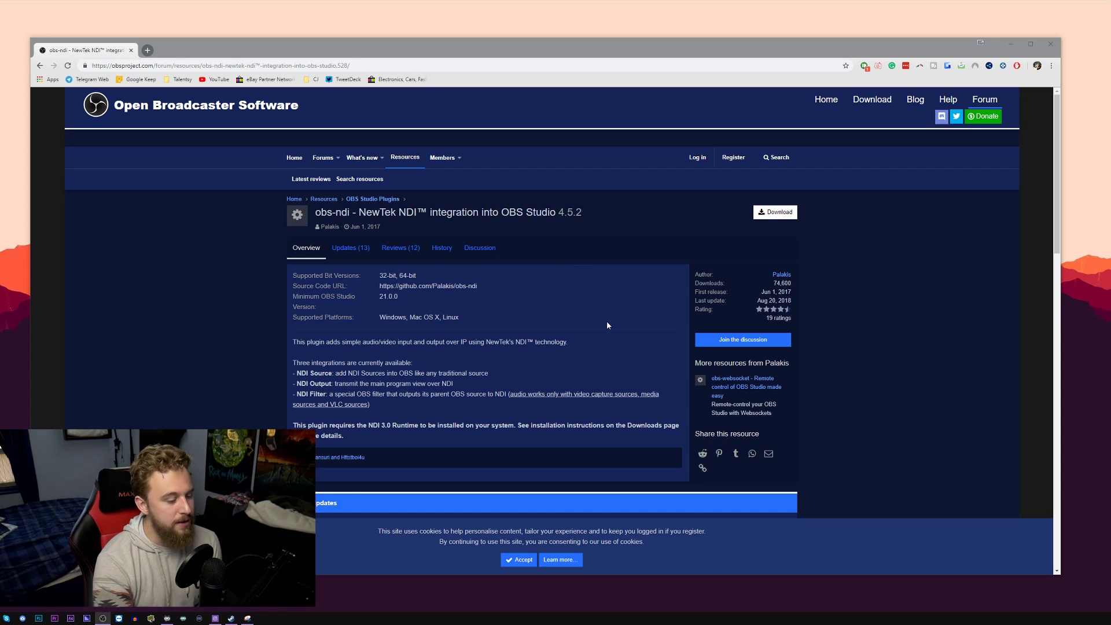
Follow the obs-ndi resource page's Download link to the 4.5.2 GitHub release
scroll(607, 324, "down", 2)
scroll(365, 276, "up", 2)
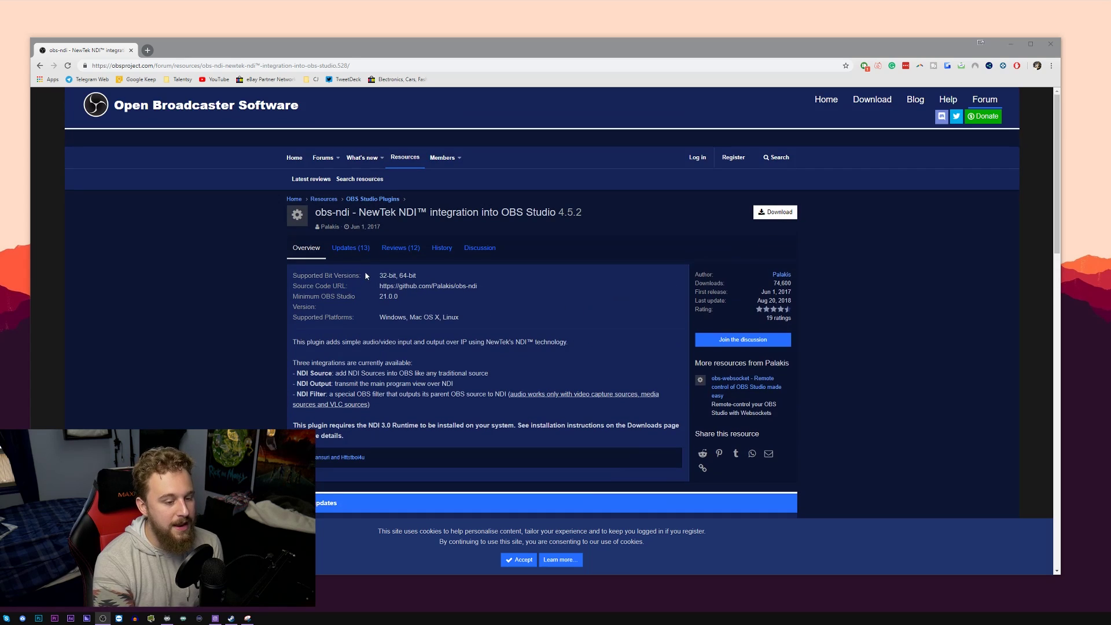
left_click(779, 214)
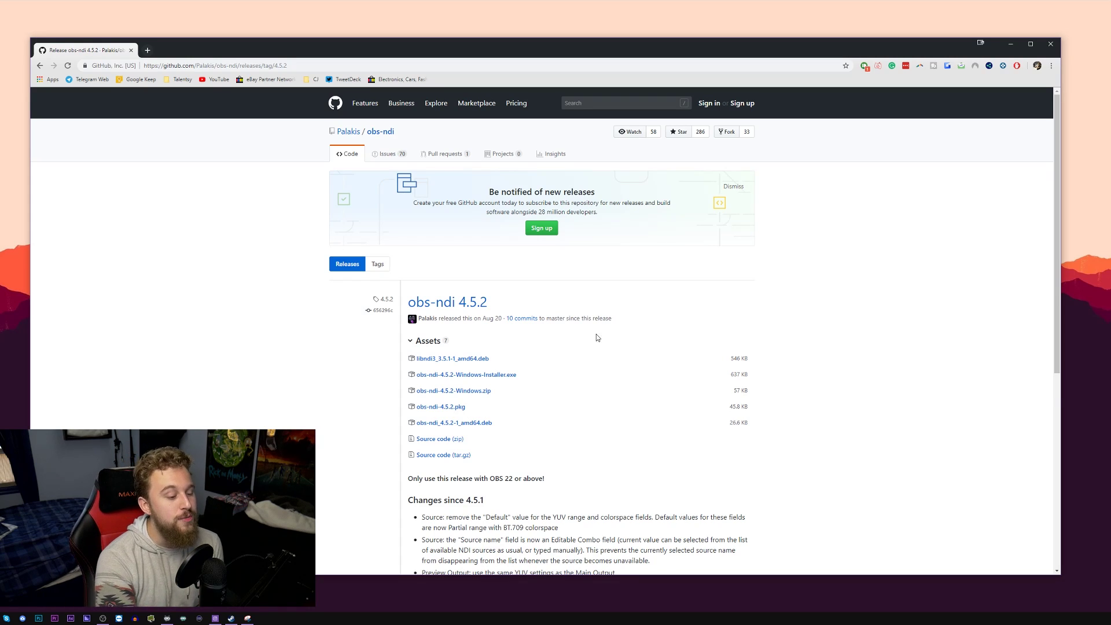
Download obs-ndi-4.5.2-Windows-Installer.exe from the release assets and launch it
scroll(534, 337, "down", 1)
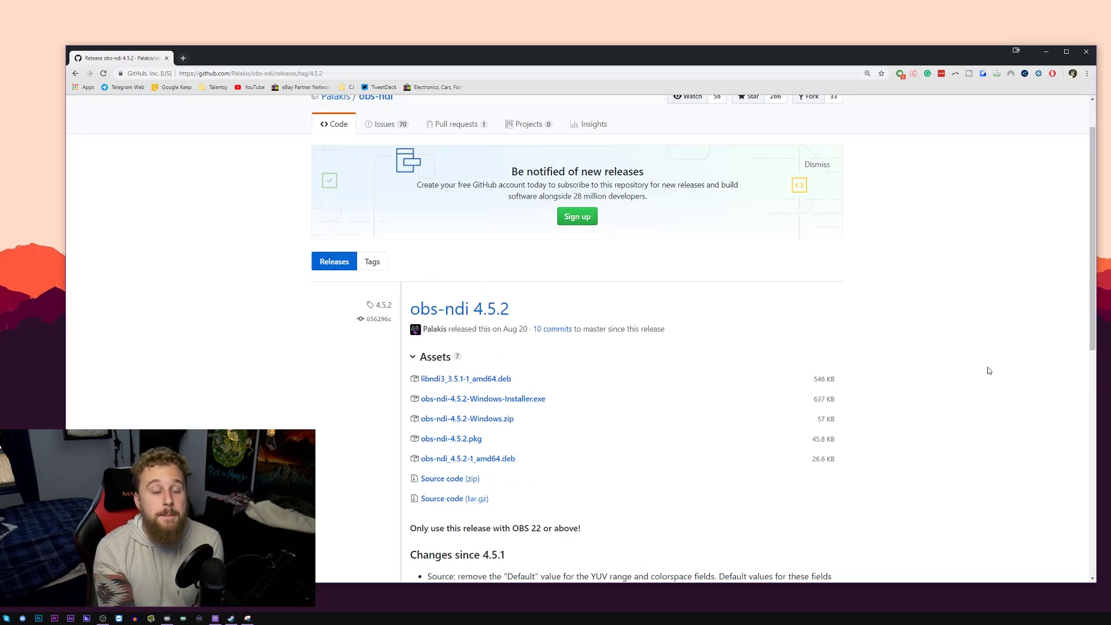
left_click(438, 402)
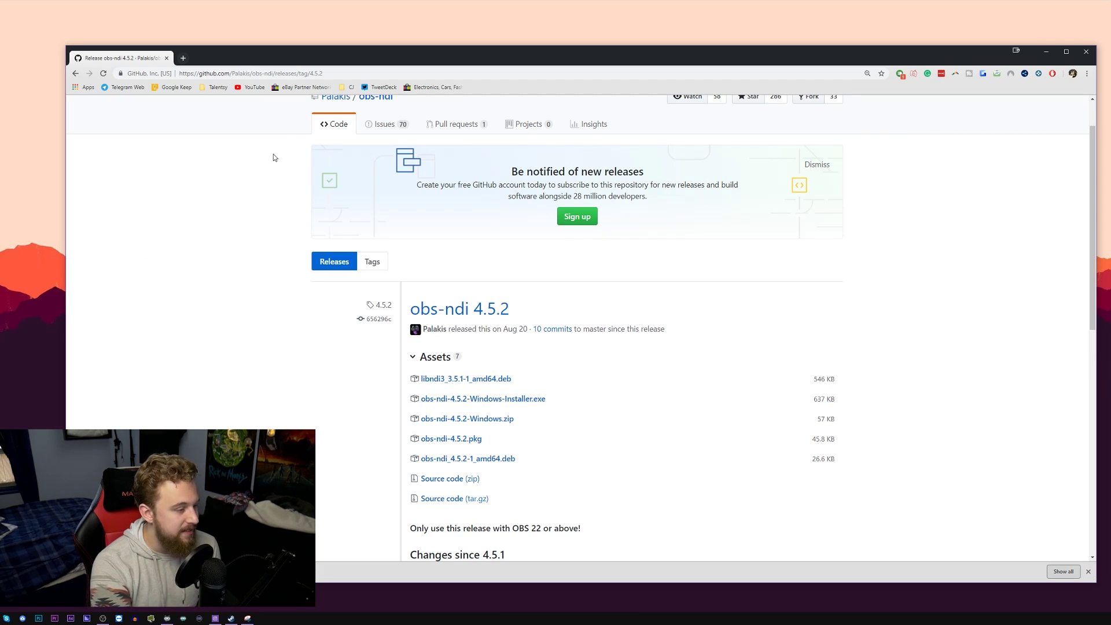
left_click_drag(307, 60, 533, 55)
left_click(358, 562)
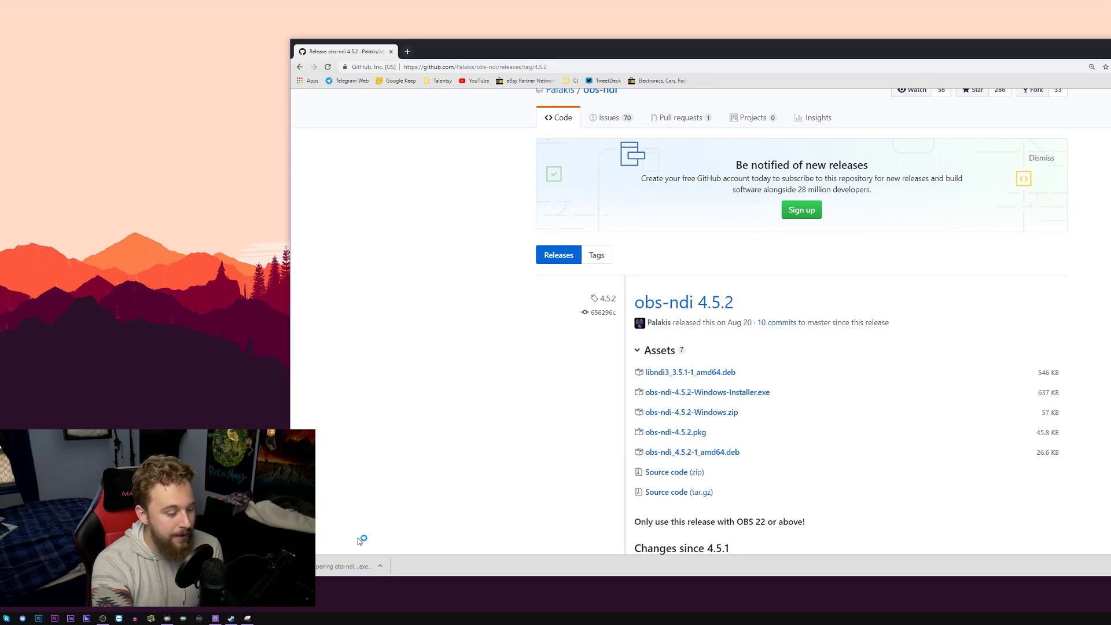
Run the obs-ndi setup wizard through to Finish
left_click(248, 618)
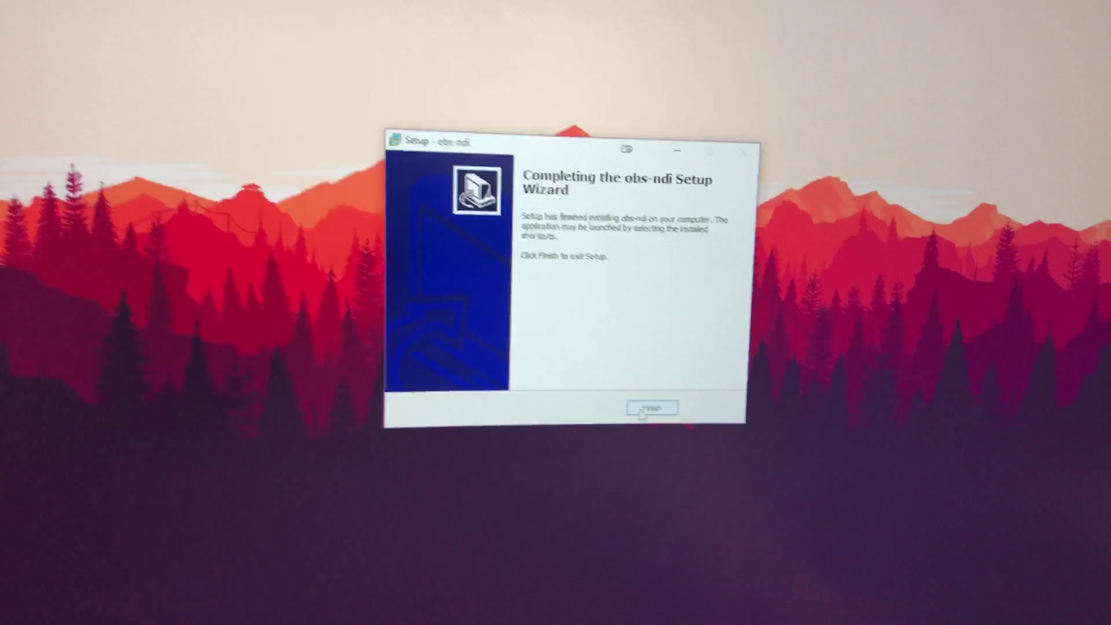
left_click(647, 409)
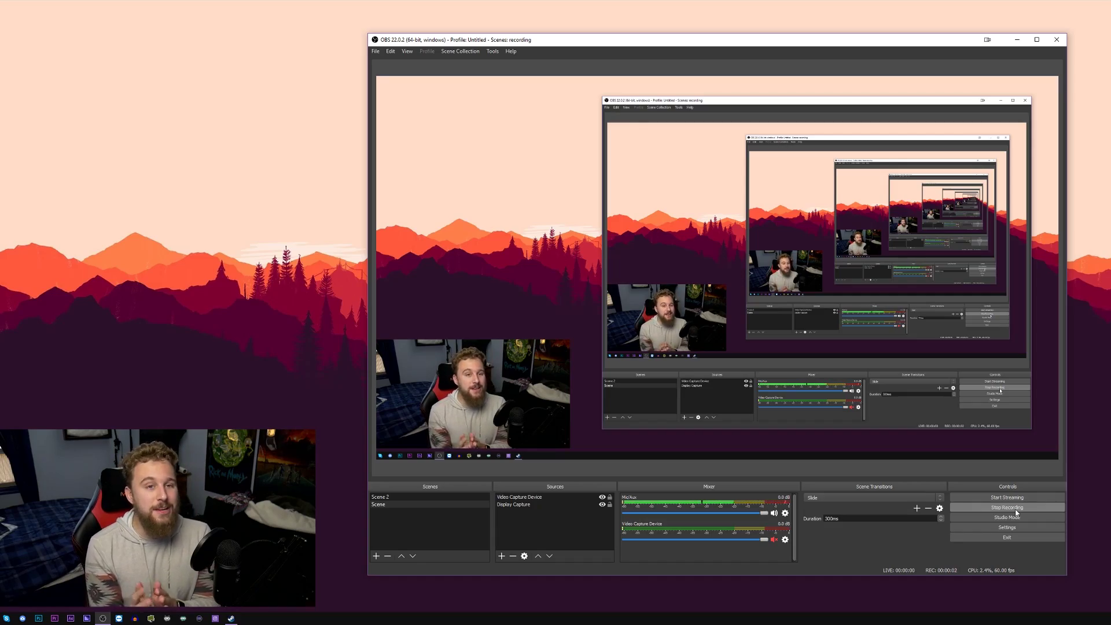
In Tools > NDI Output settings, enable Main Output and rename it from OBS to 'Streaming PC Test'
left_click(489, 52)
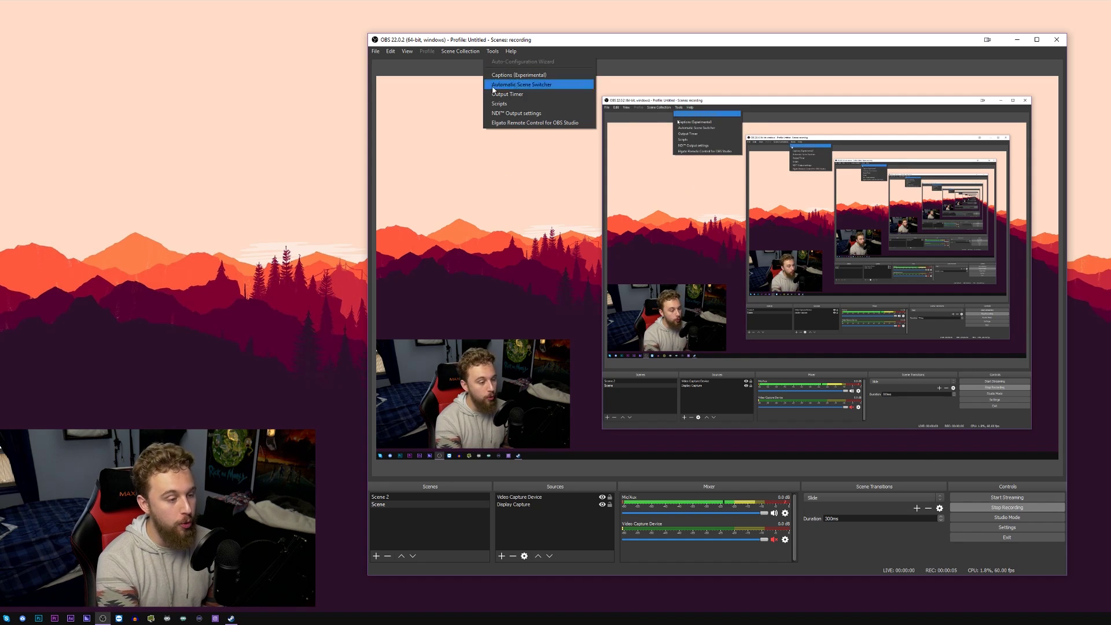
left_click(506, 114)
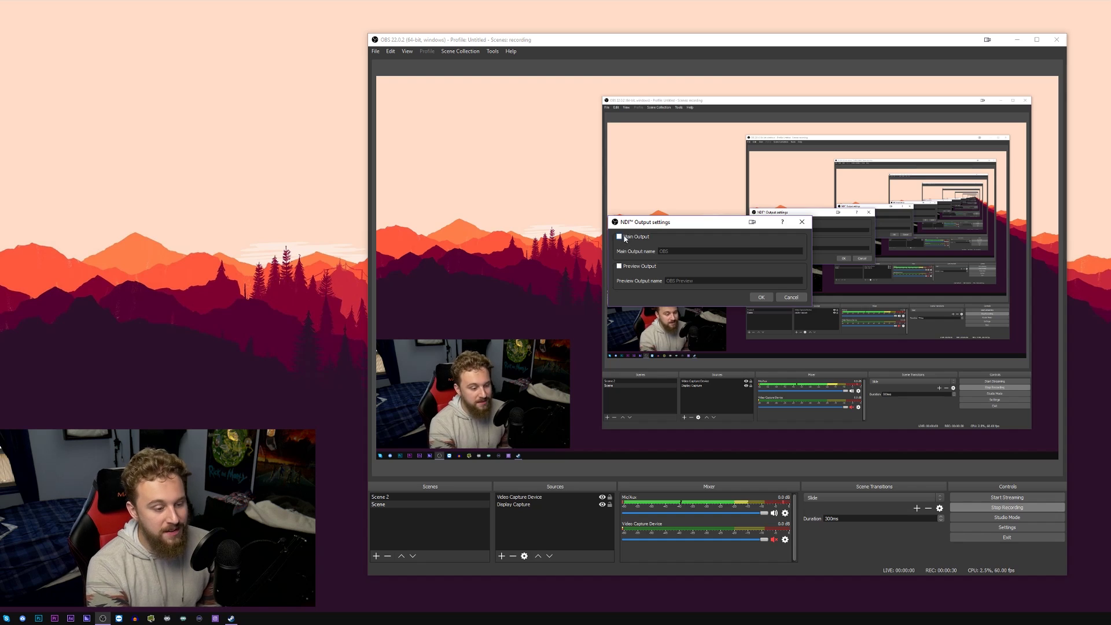
left_click_drag(671, 251, 643, 248)
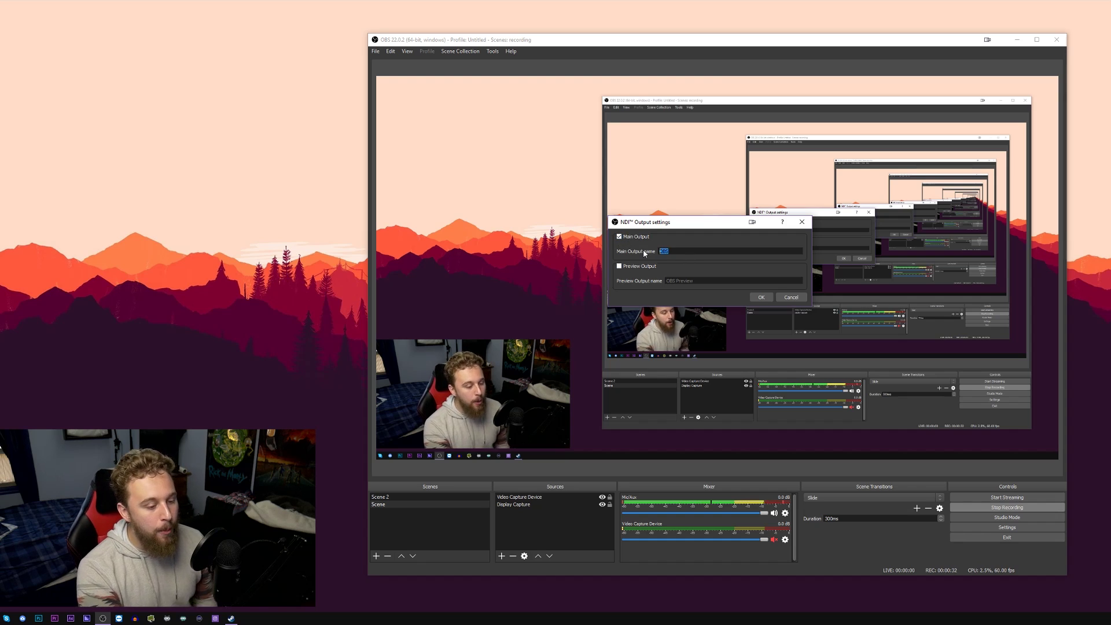
key("BackSpace")
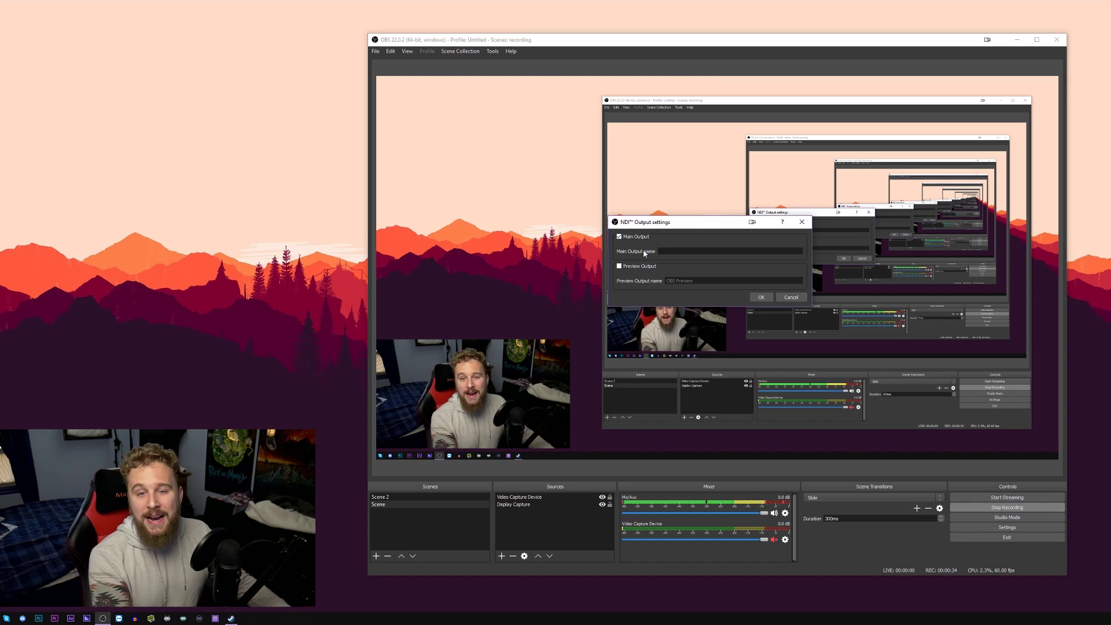
type("Streaming PC Test")
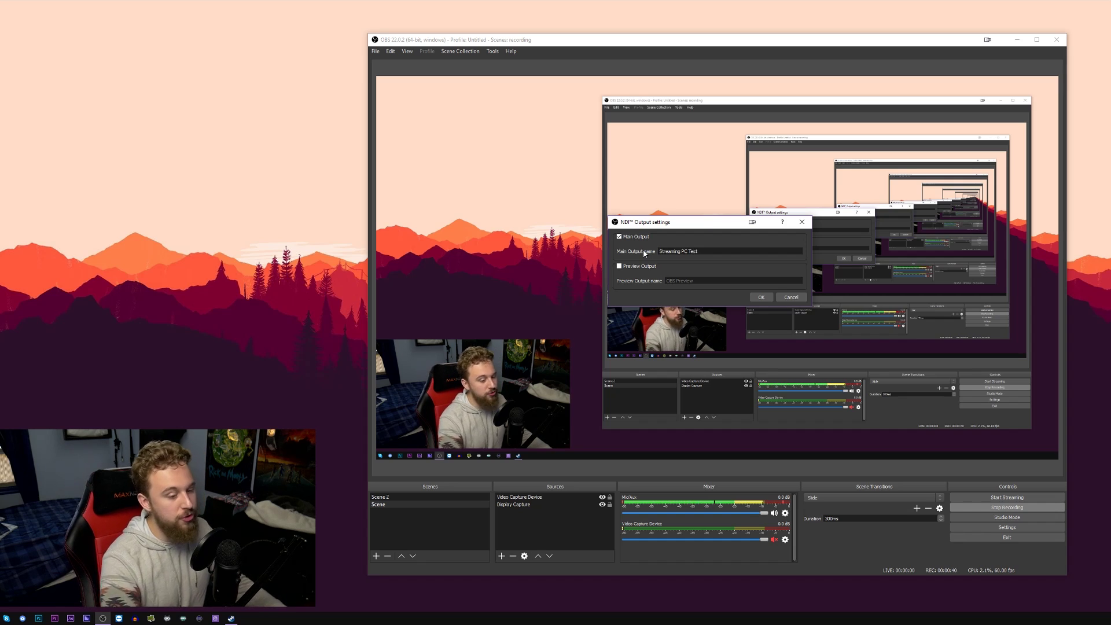
Confirm the NDI Output settings with OK
left_click(762, 297)
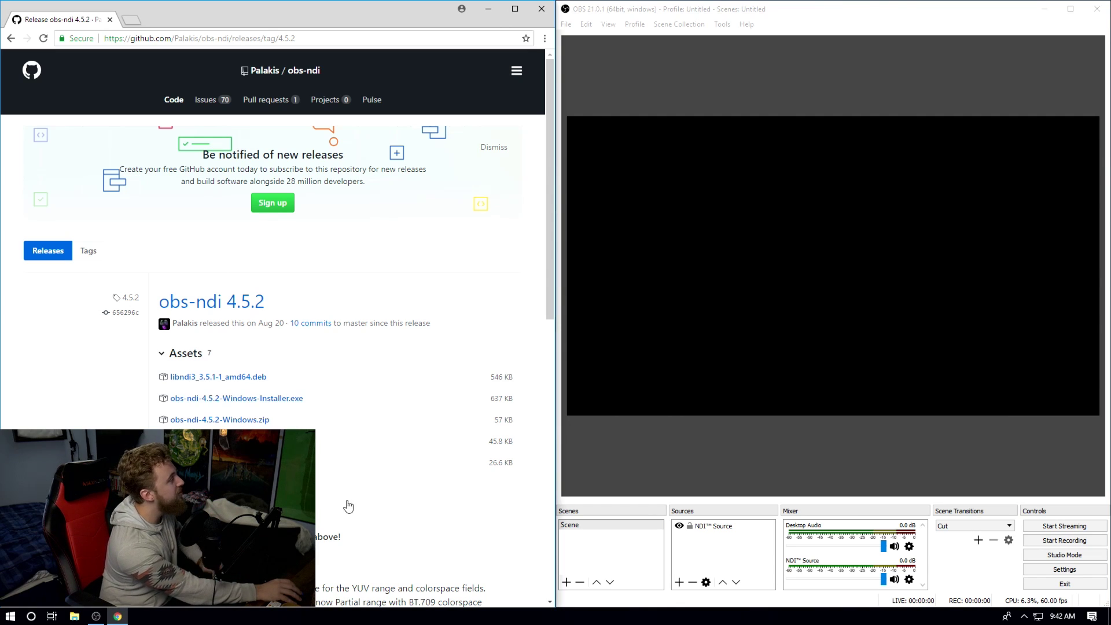
Run the obs-ndi installer on the streaming PC, accept the license and install
left_click(269, 398)
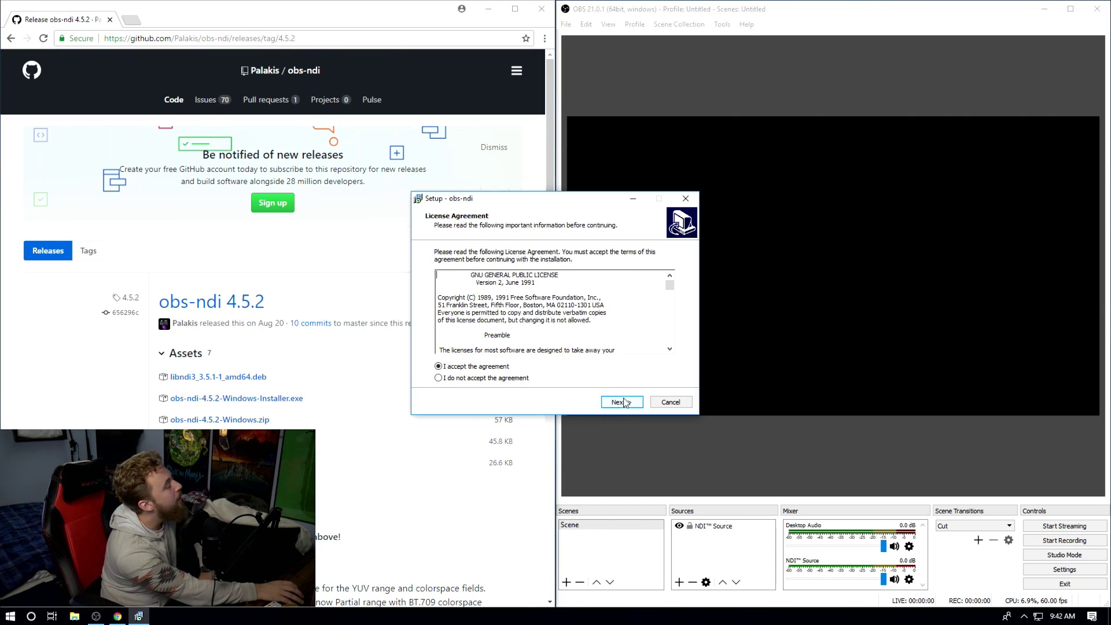
left_click(622, 403)
left_click(622, 405)
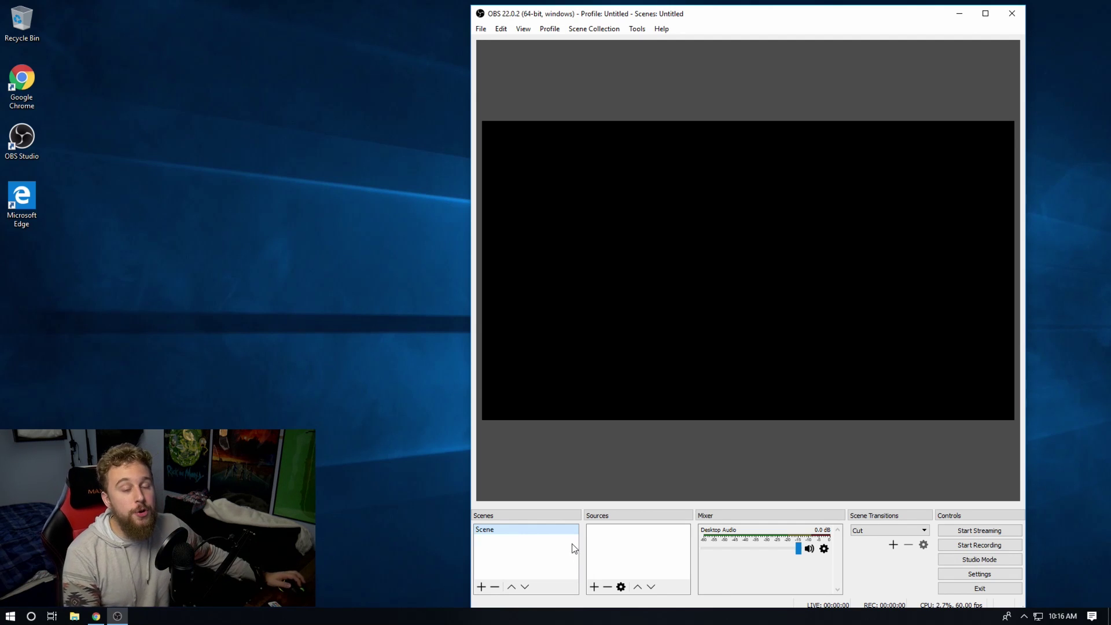
Add an NDI™ Source whose source name is DESKTOP-PEUKJDO (Streaming PC Test)
left_click(595, 588)
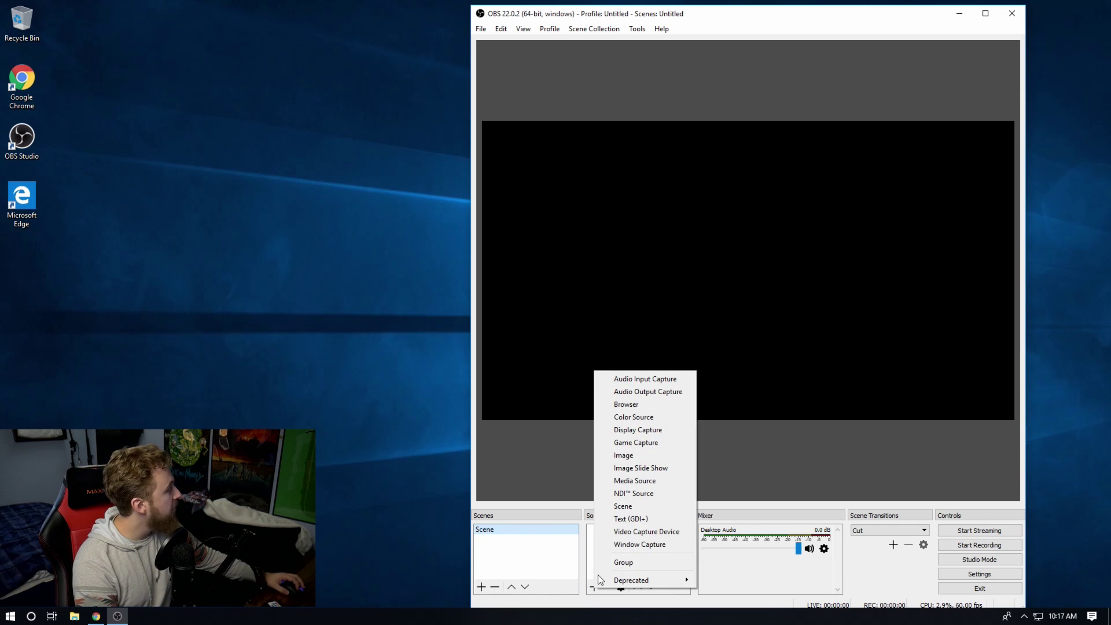
left_click(649, 495)
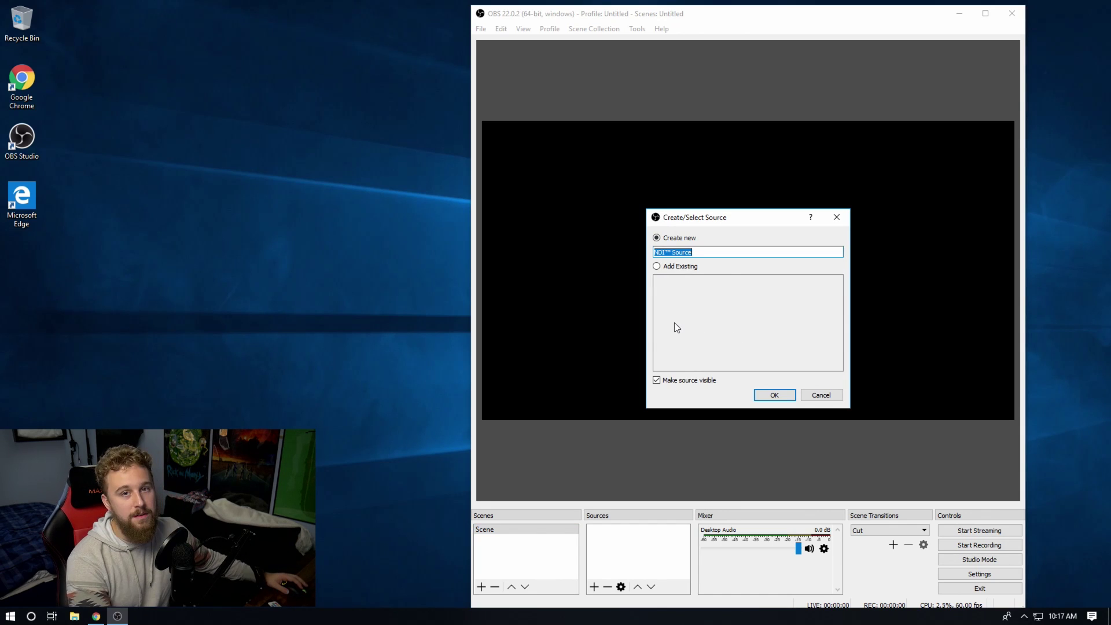
left_click(787, 395)
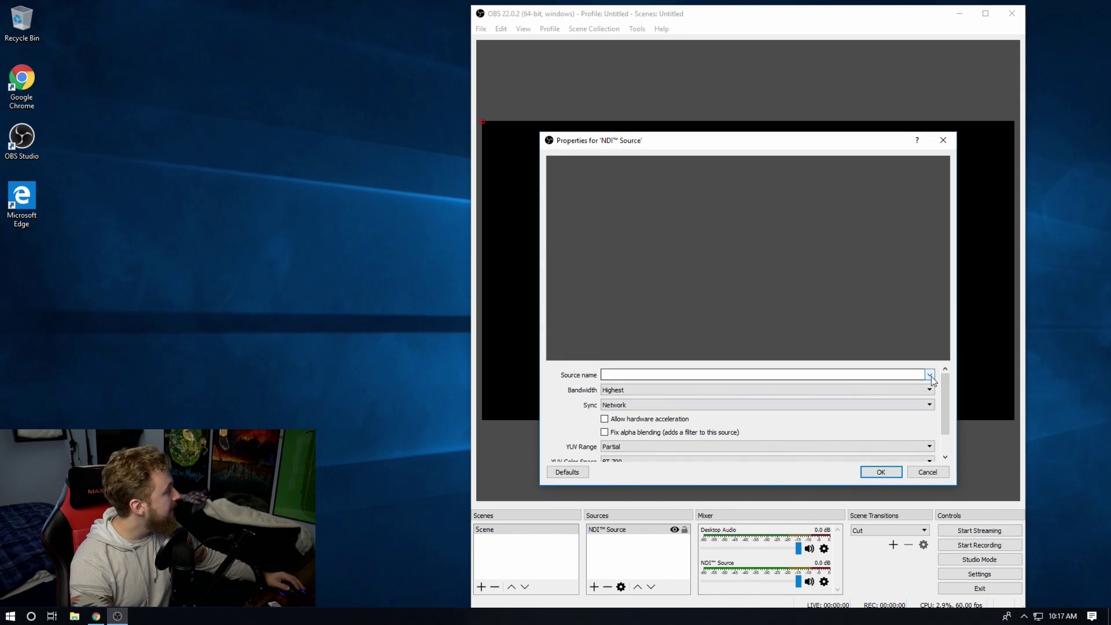
left_click(930, 376)
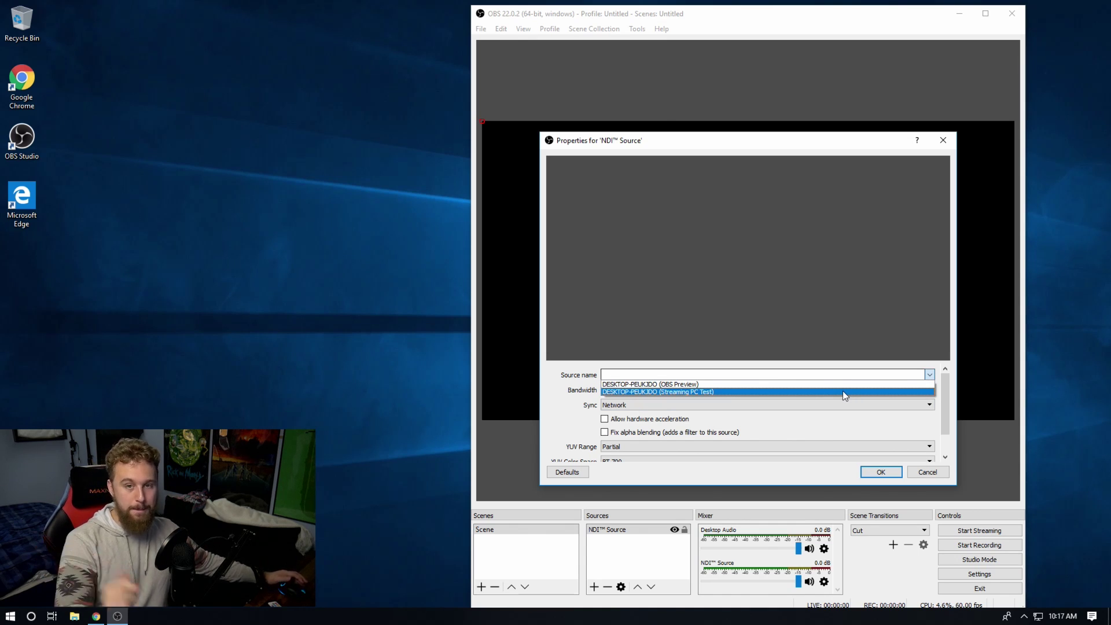
left_click(801, 390)
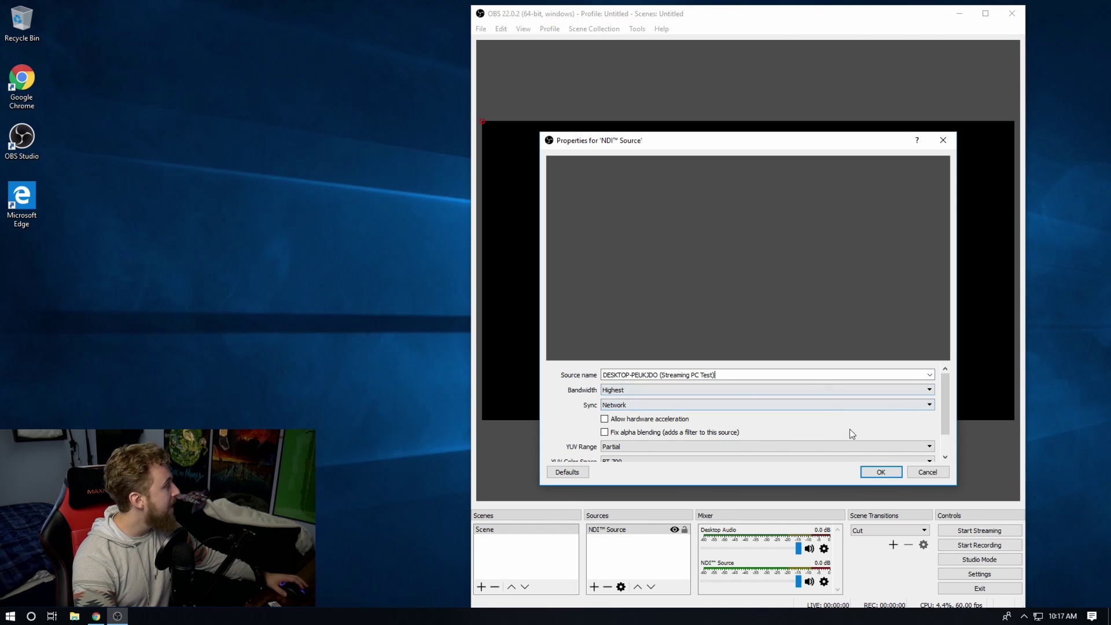
left_click(879, 471)
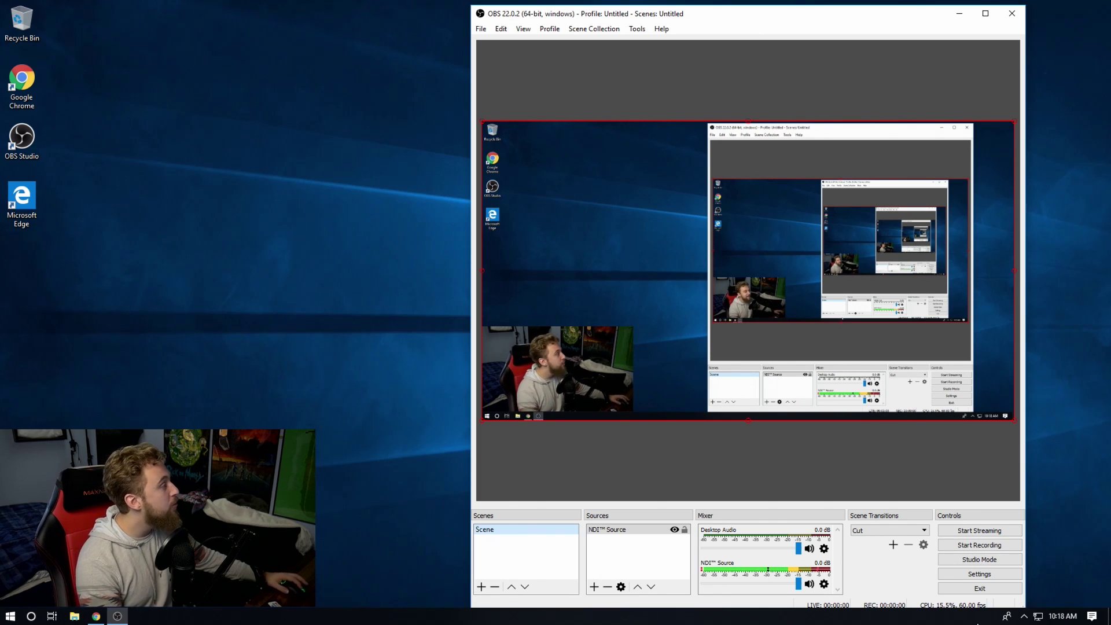
In Video settings, set the output resolution to 1280x720 with the Bicubic downscale filter
left_click(991, 572)
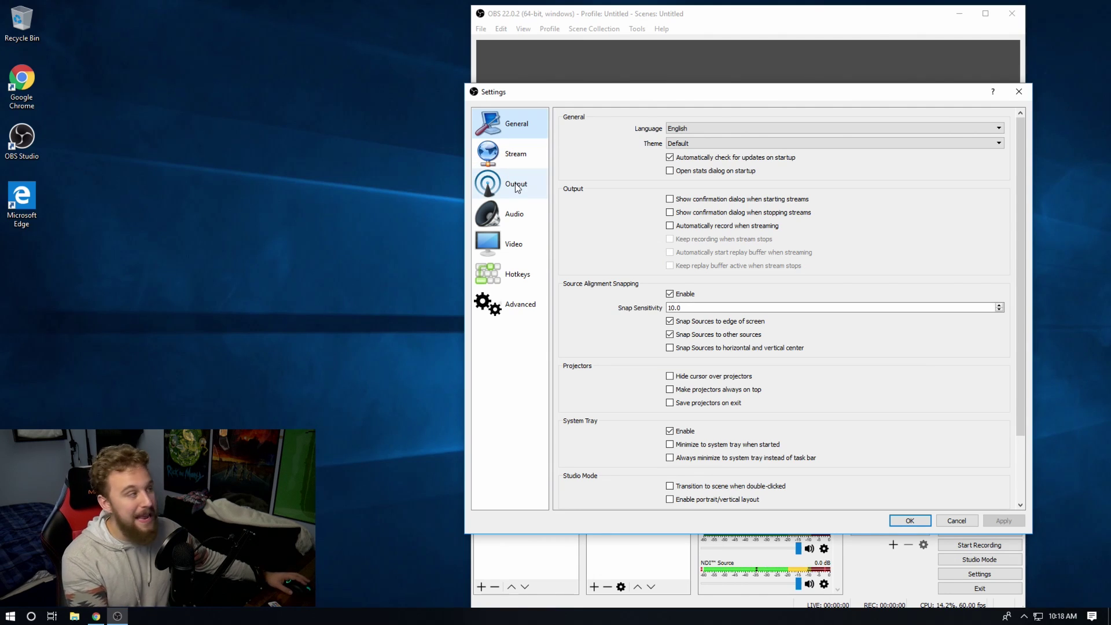
left_click(508, 243)
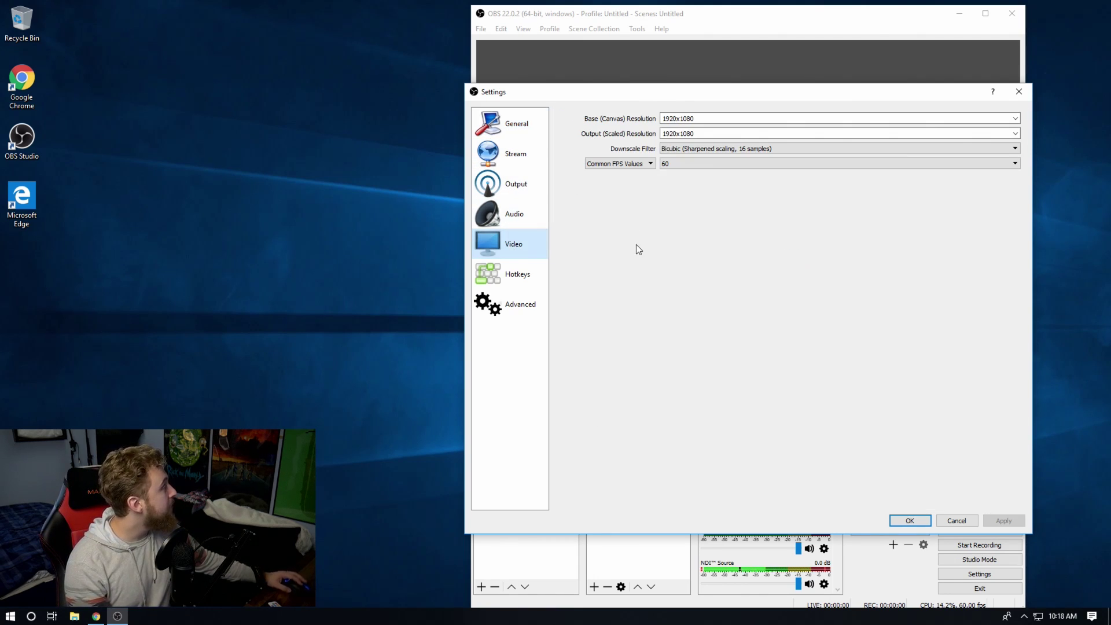
left_click(1016, 134)
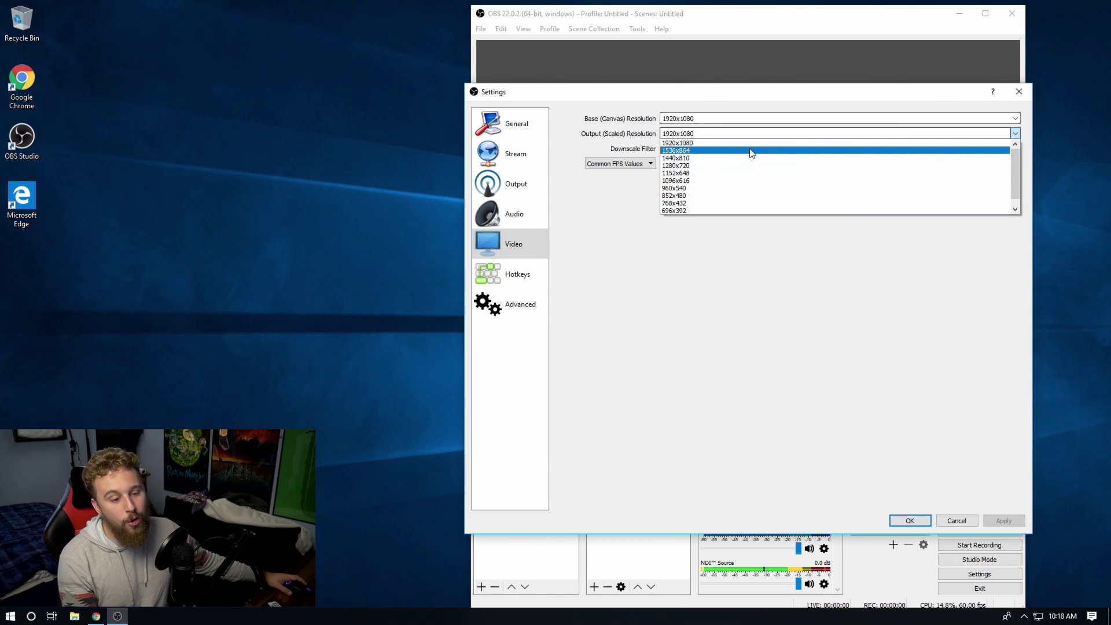
left_click(708, 166)
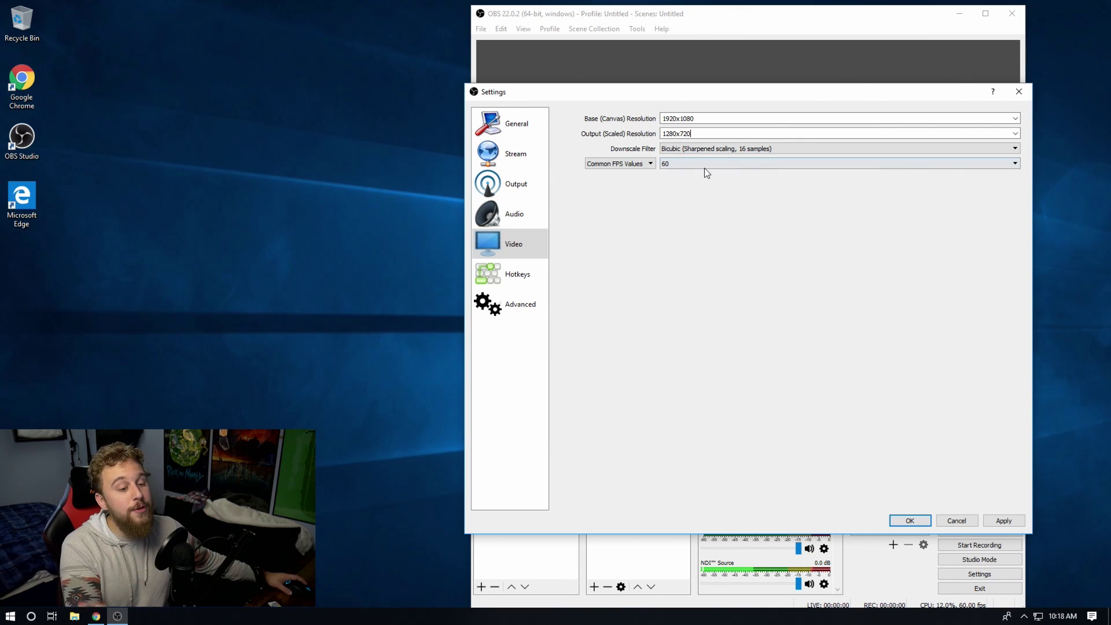
left_click(716, 152)
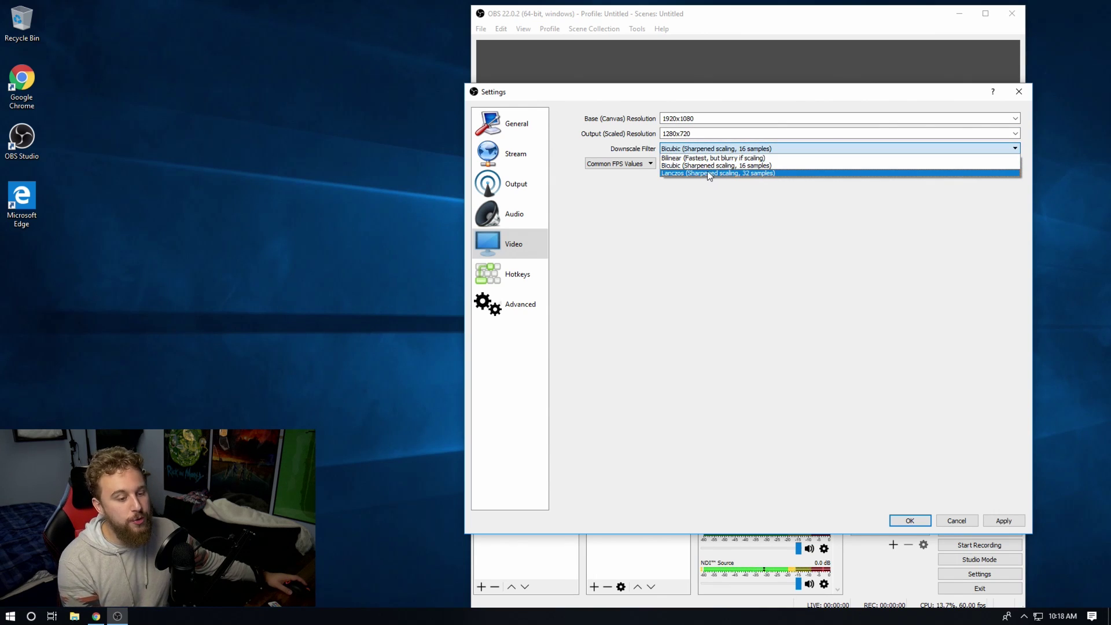
left_click(710, 166)
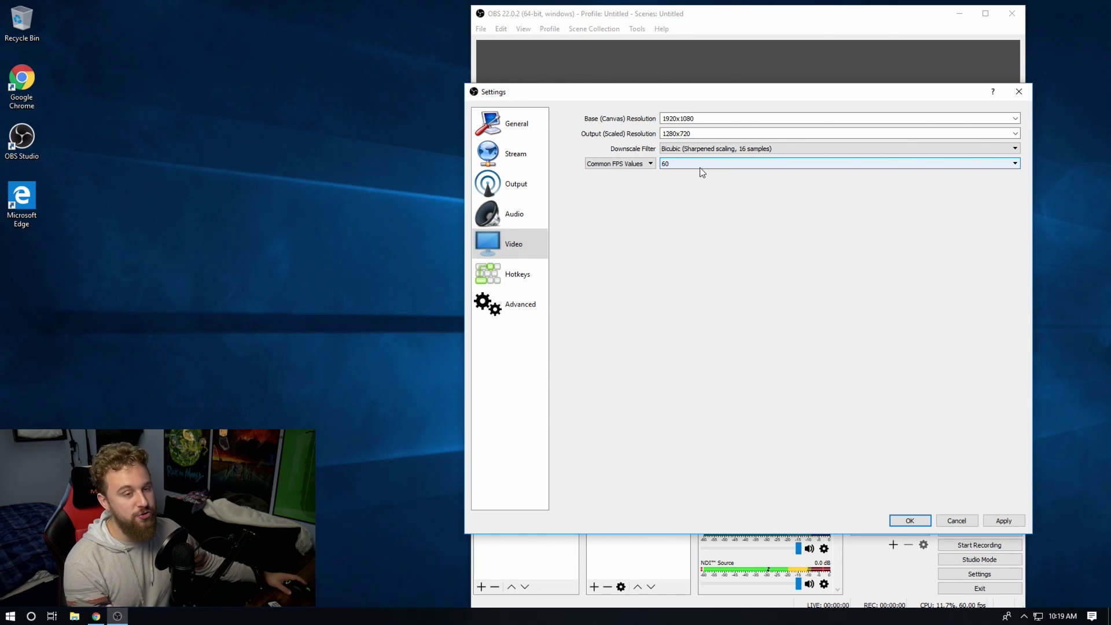
Review the Output streaming settings: x264, CBR, bitrate 3000, veryfast CPU preset
left_click(518, 189)
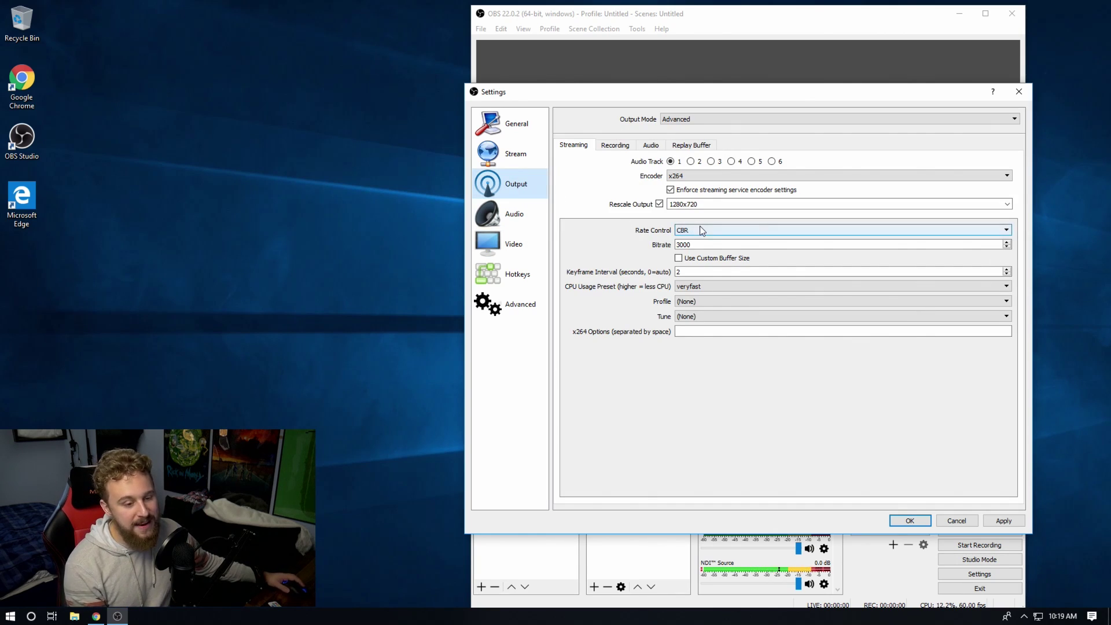
left_click(706, 287)
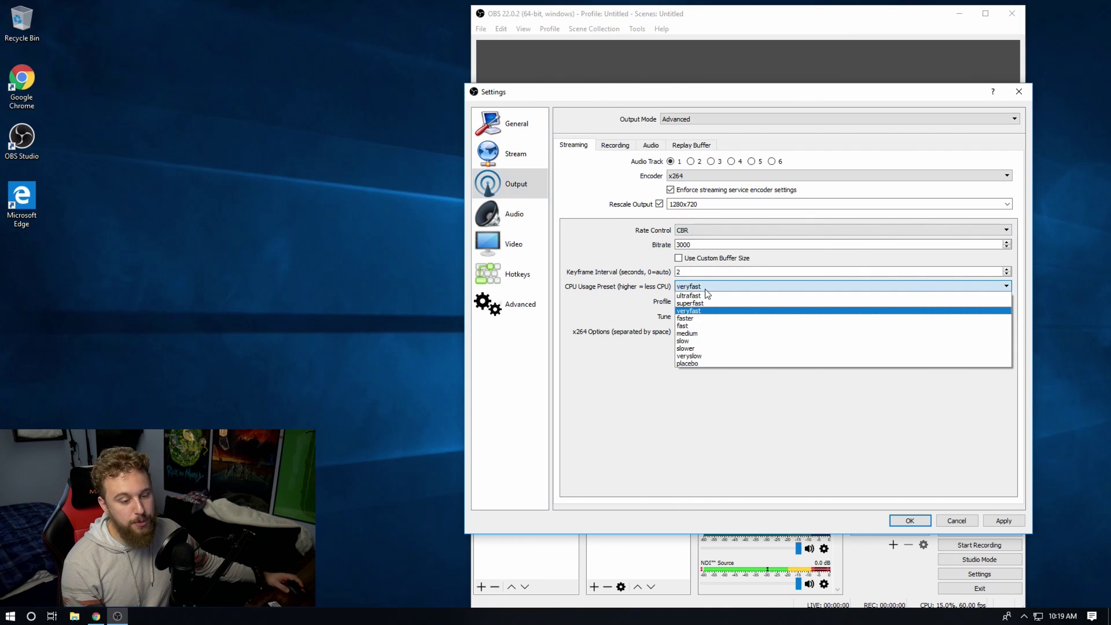
left_click(692, 311)
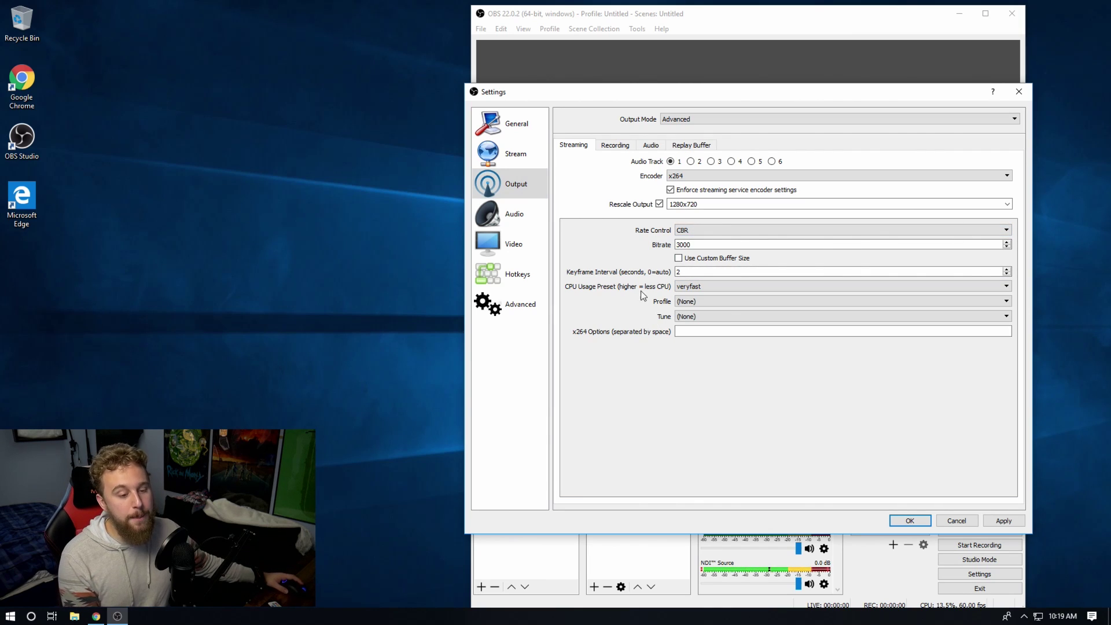
left_click(689, 288)
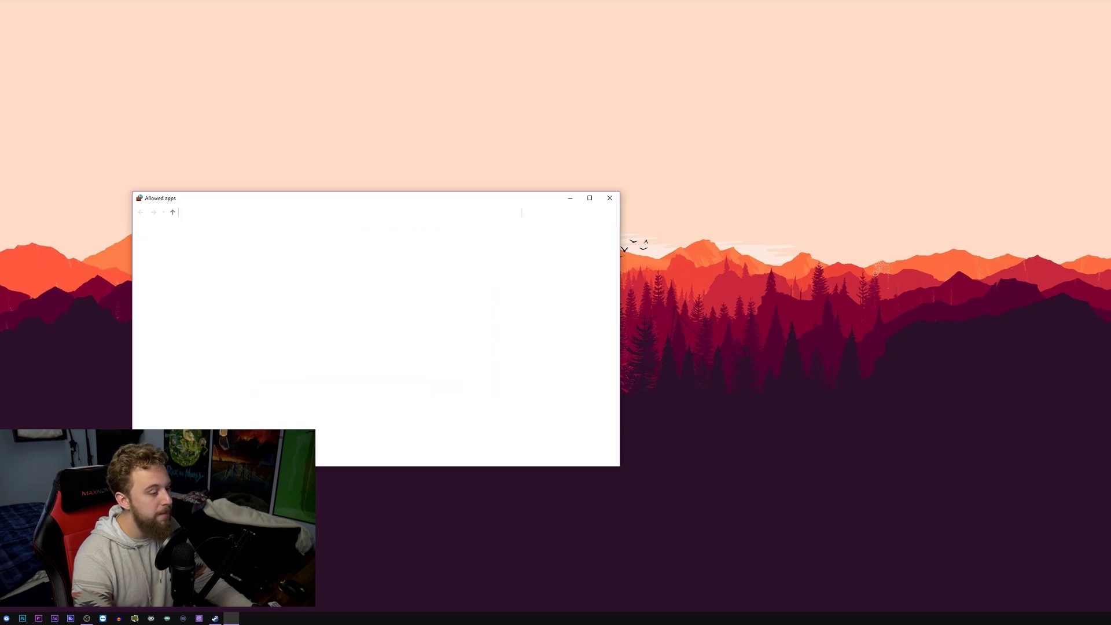
Center the Allowed apps window and unlock the list with Change settings
left_click_drag(418, 195, 646, 204)
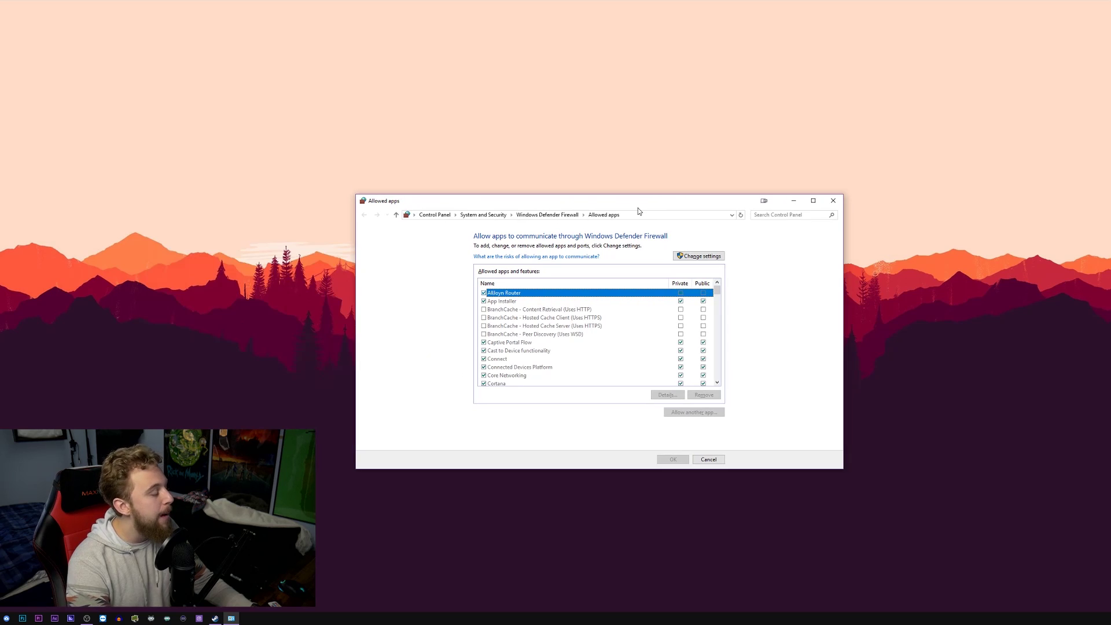
left_click(702, 258)
scroll(656, 331, "down", 20)
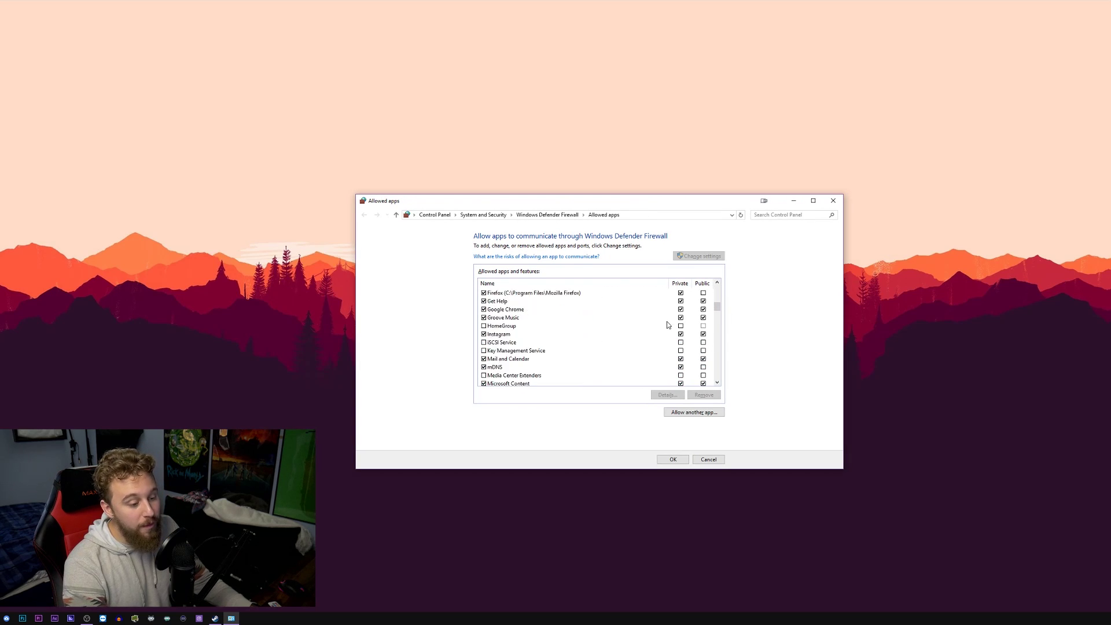